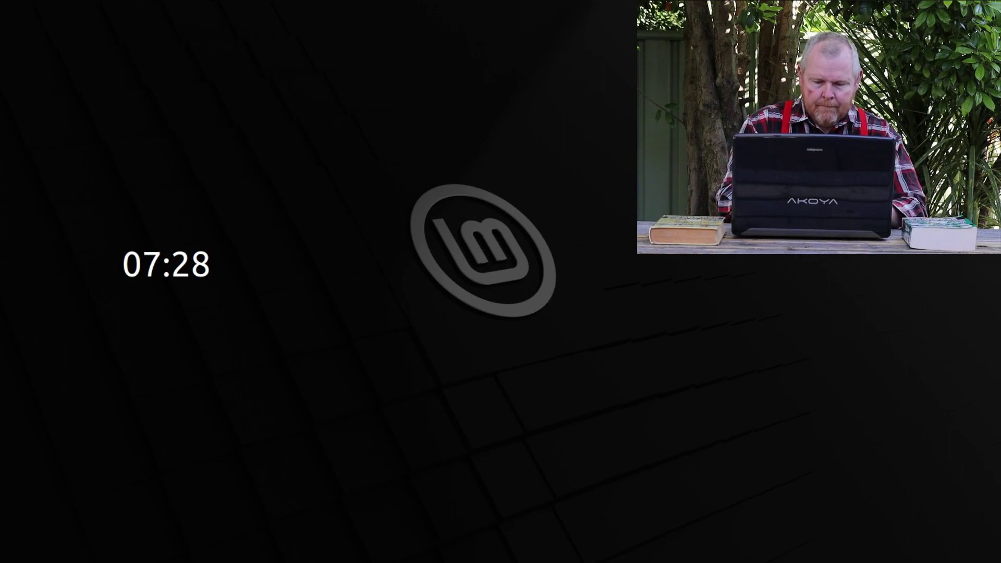
# - Unlock the computer by entering the account password
pyautogui.press('Return')
pyautogui.write('x')
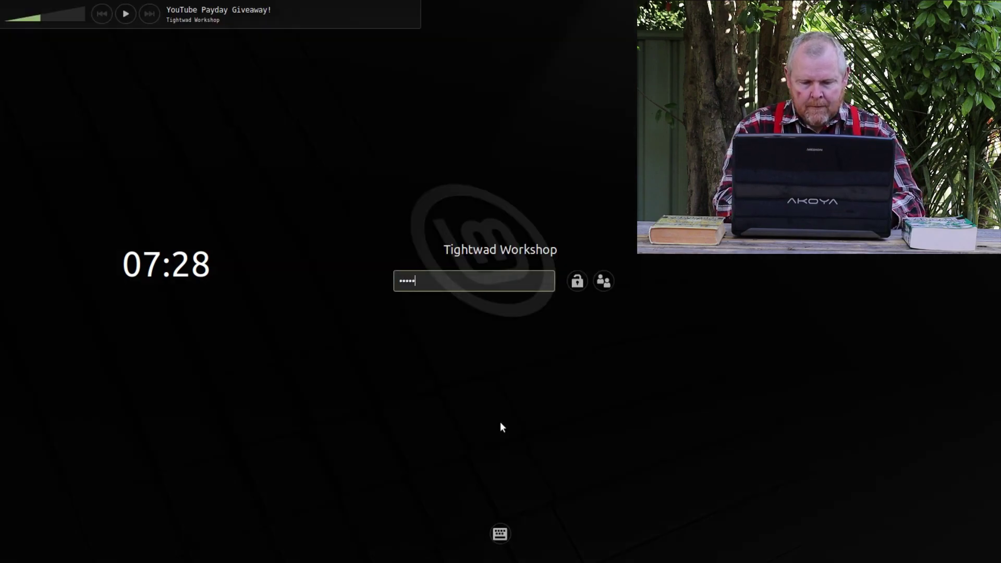
pyautogui.press('Return')
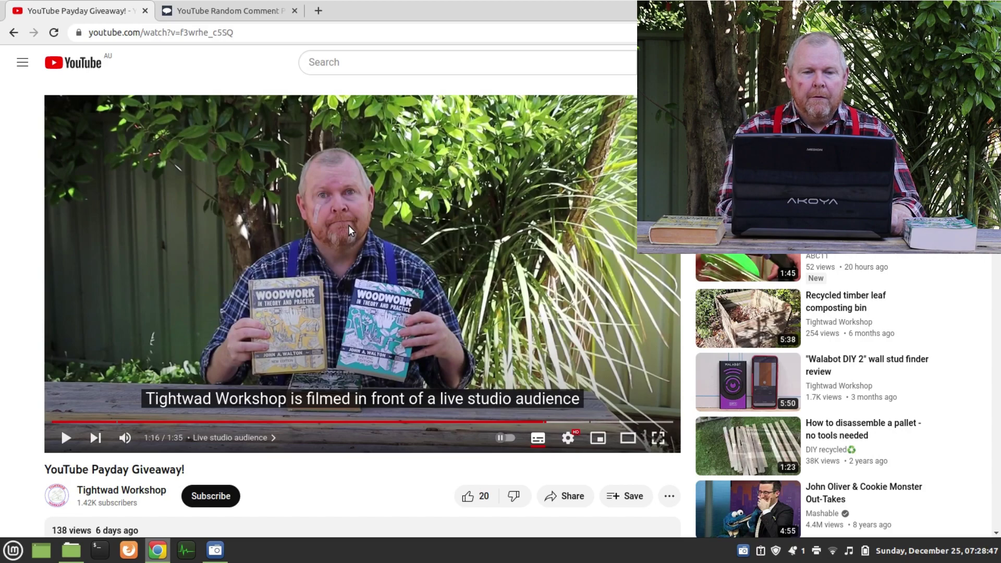
# - Copy the YouTube Payday Giveaway! video's web address from the address bar
pyautogui.click(228, 34)
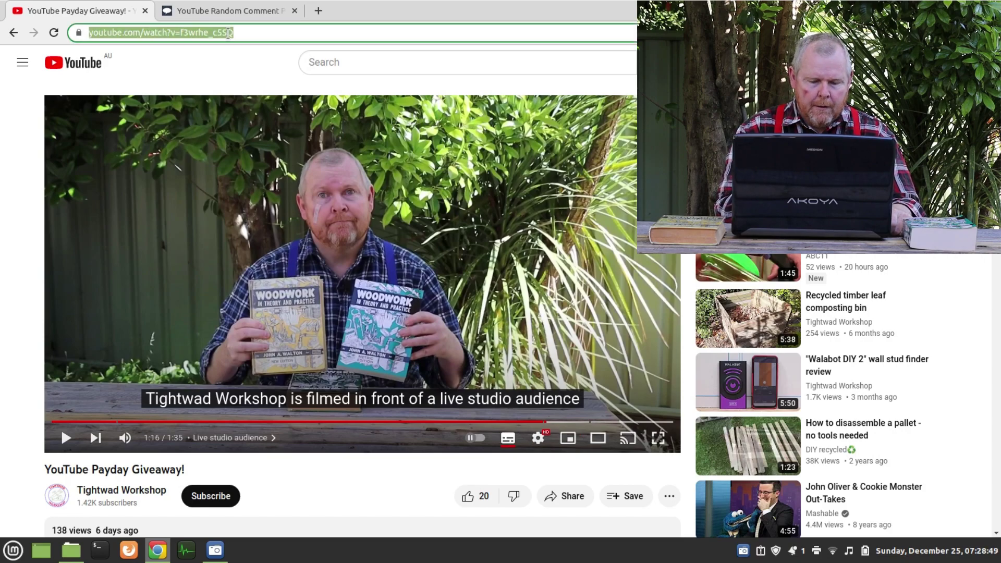
pyautogui.rightClick(229, 37)
pyautogui.click(276, 83)
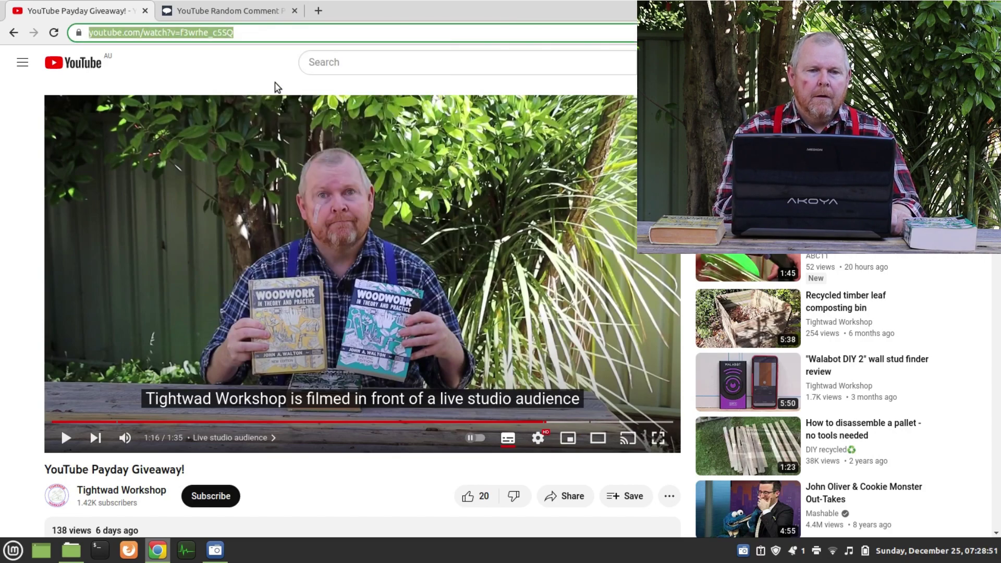
# - Paste the giveaway video's URL into the YouTube video URL field on Comment Picker
pyautogui.click(239, 14)
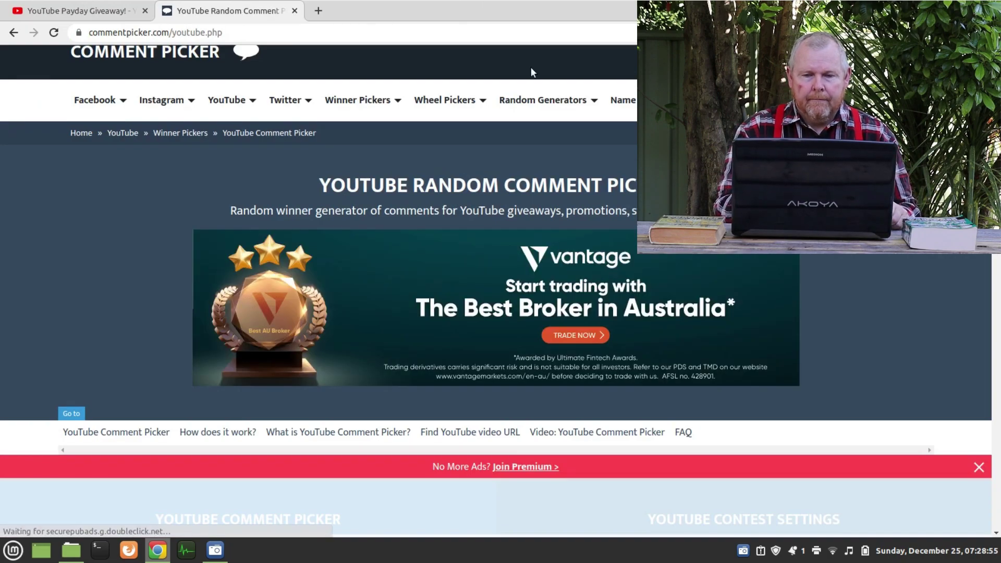
pyautogui.scroll(-3, 495, 292)
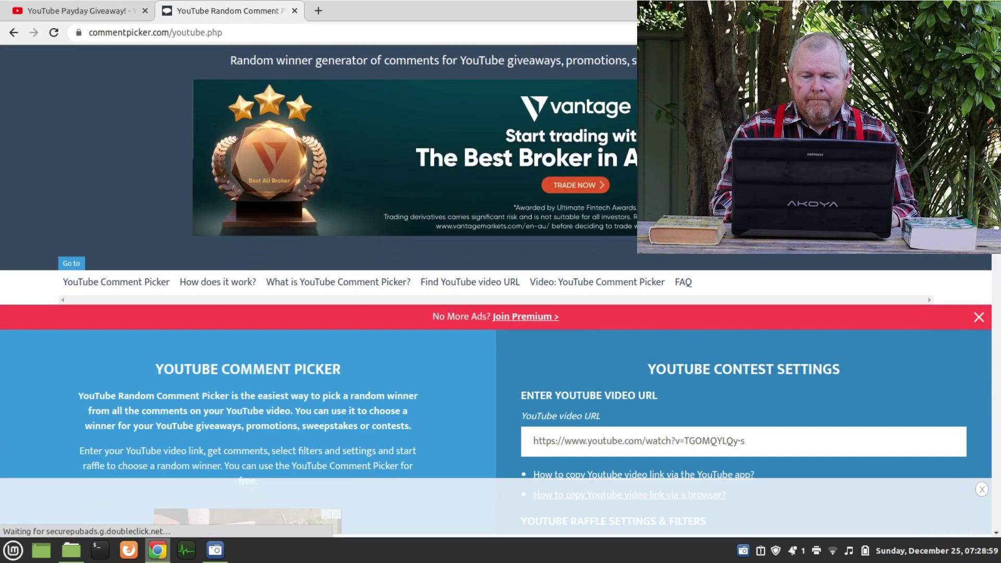
pyautogui.scroll(-2, 674, 299)
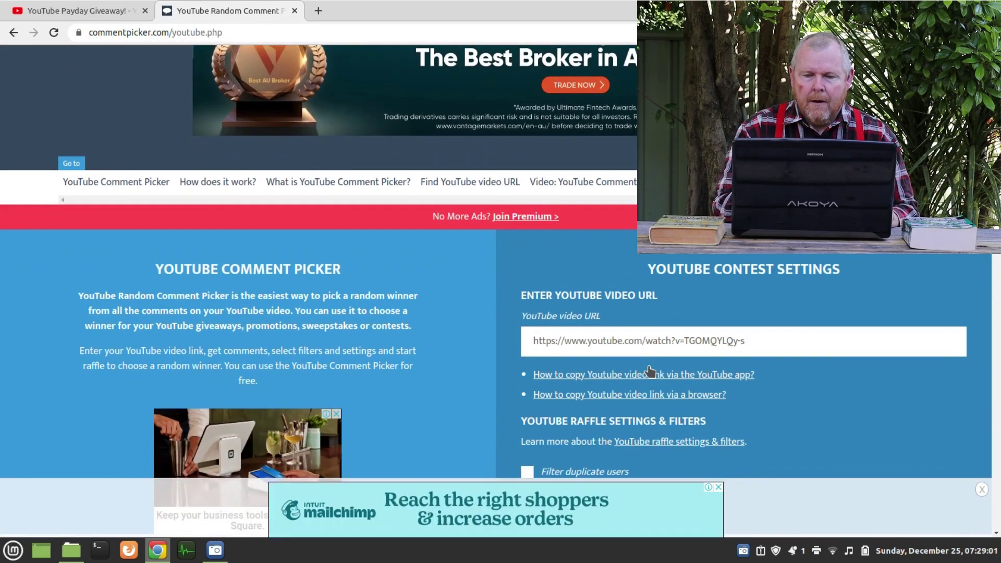
pyautogui.click(656, 341)
pyautogui.rightClick(655, 343)
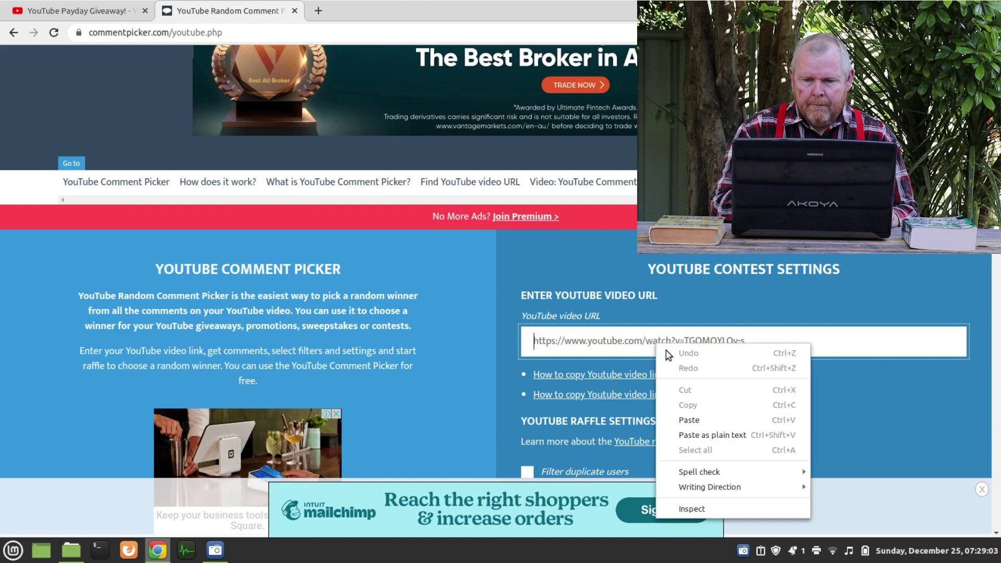
pyautogui.click(727, 420)
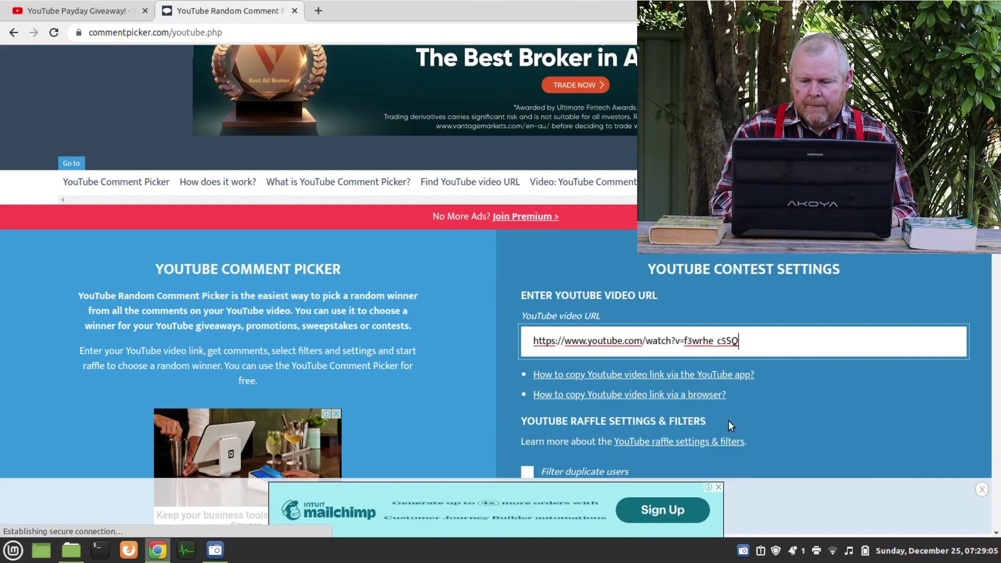
pyautogui.click(807, 411)
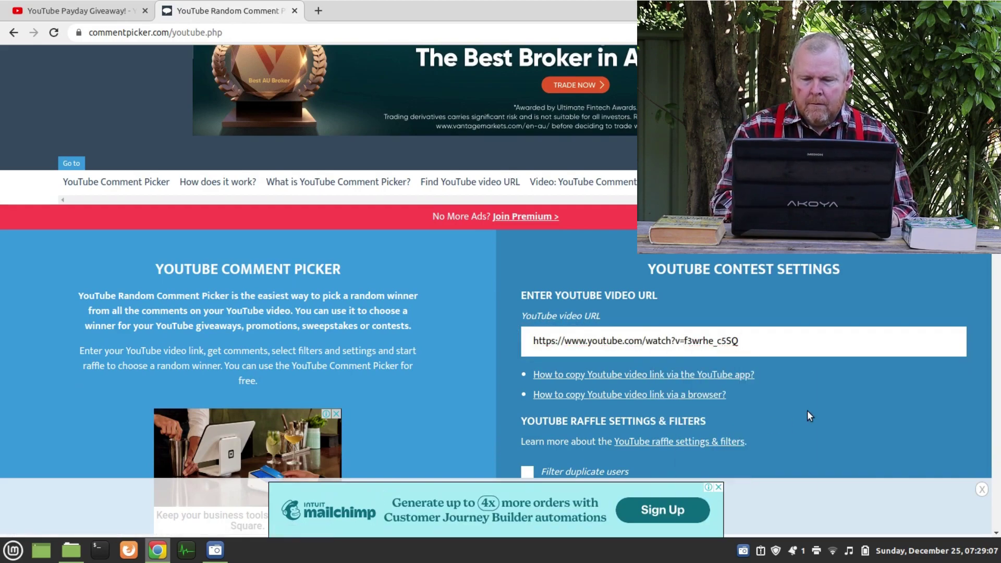
# - Turn on duplicate-user filtering and exclude the channel 'Tightwad Workshop'
pyautogui.scroll(-5, 808, 413)
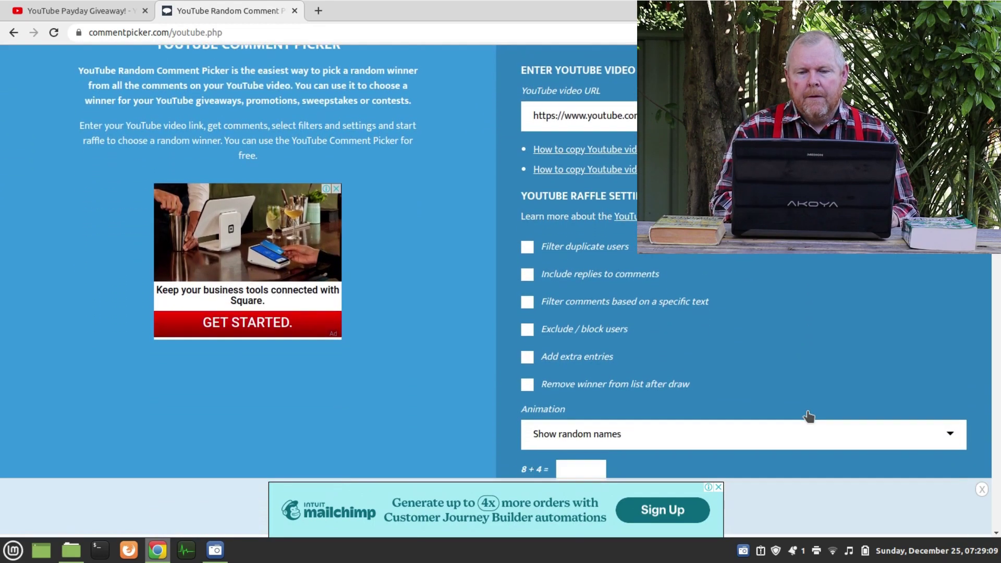
pyautogui.scroll(-1, 808, 415)
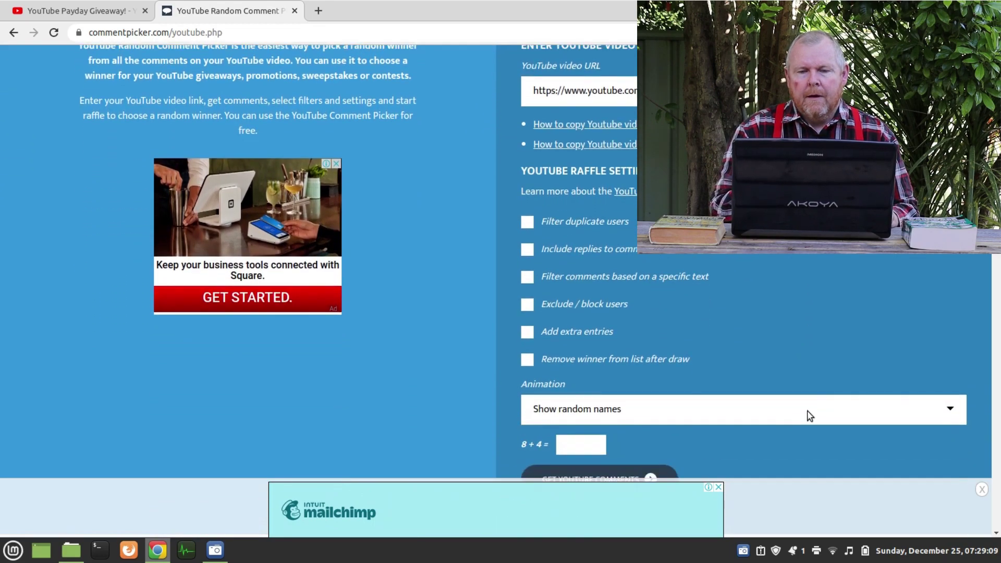
pyautogui.click(542, 221)
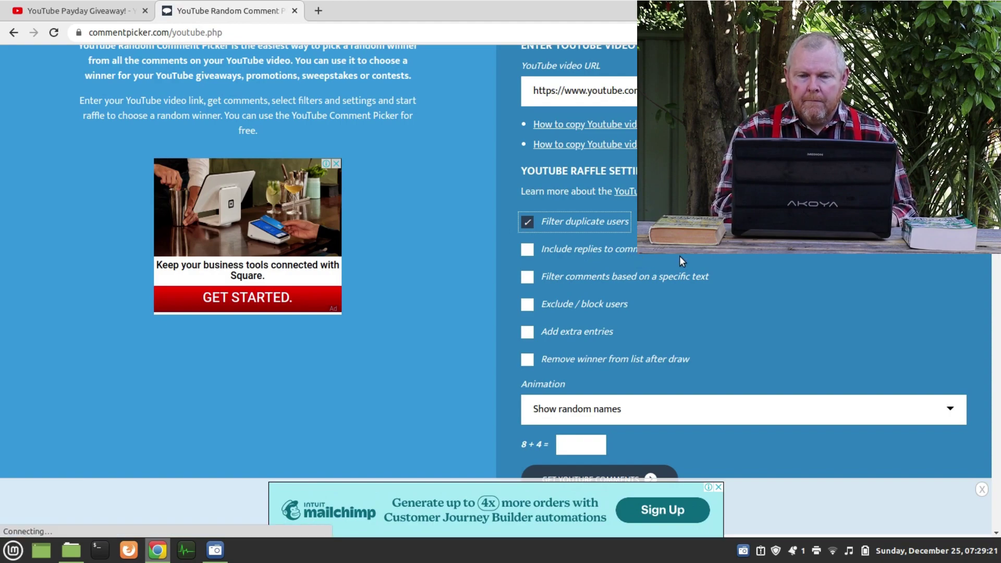
pyautogui.click(588, 306)
pyautogui.click(554, 349)
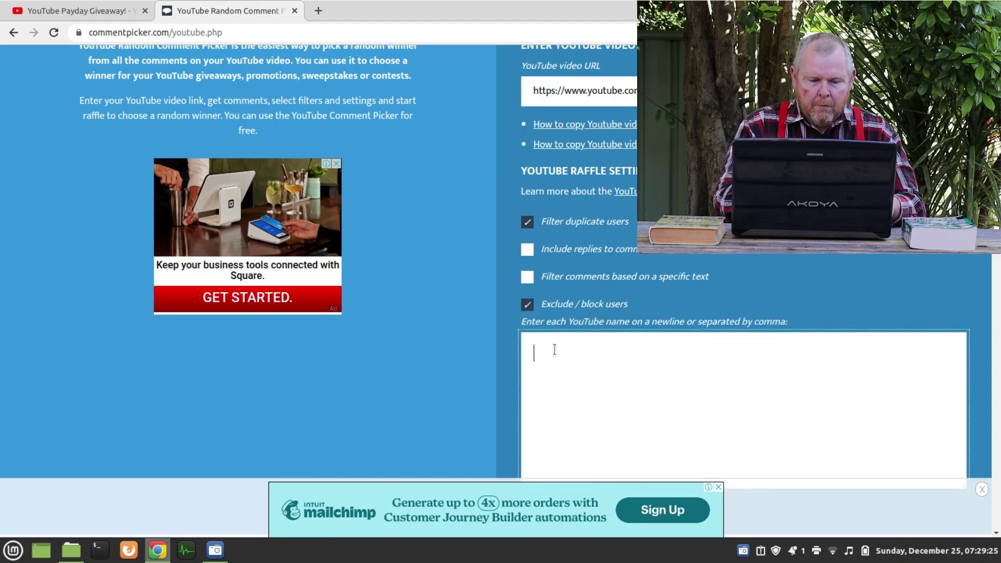
pyautogui.write('Tightw')
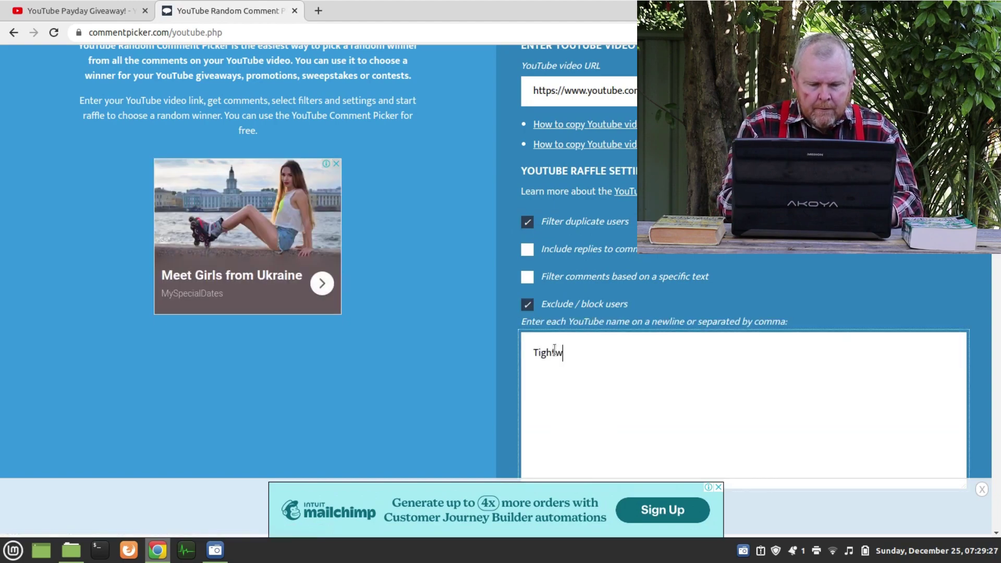
pyautogui.write('ad Work')
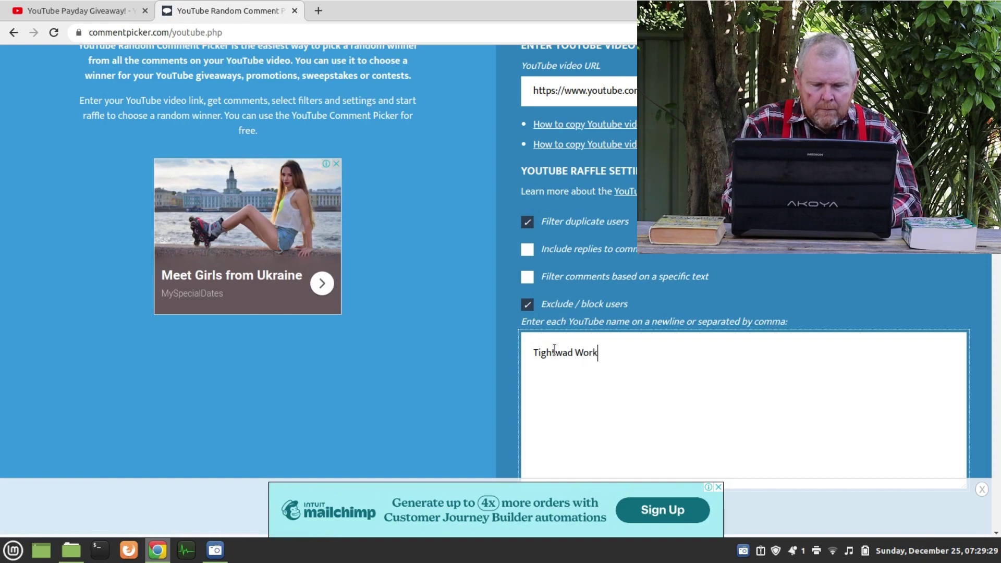
pyautogui.write('shop')
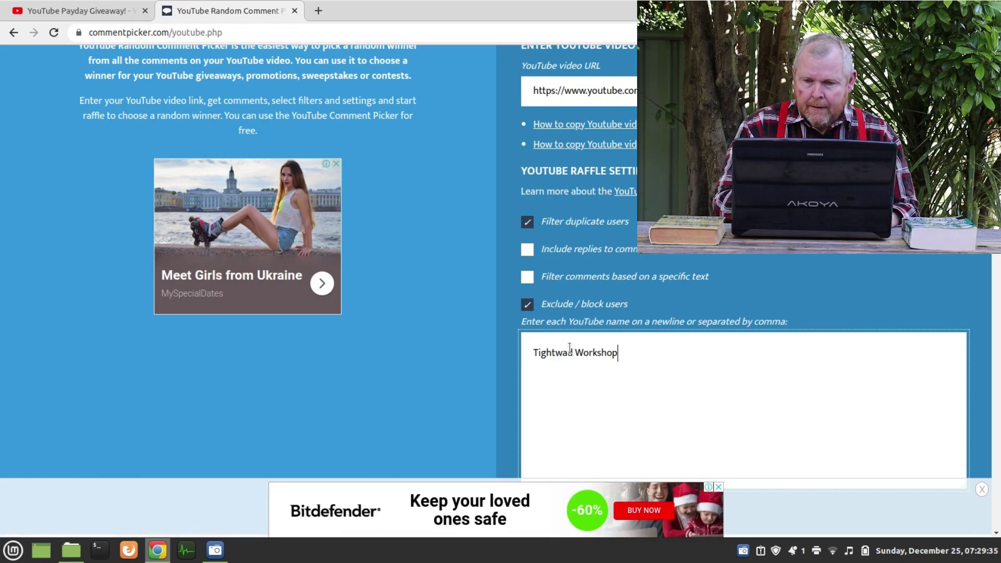
pyautogui.click(781, 266)
# - Enable removing winners after each draw and answer the 8 + 4 captcha with 12
pyautogui.scroll(-5, 782, 263)
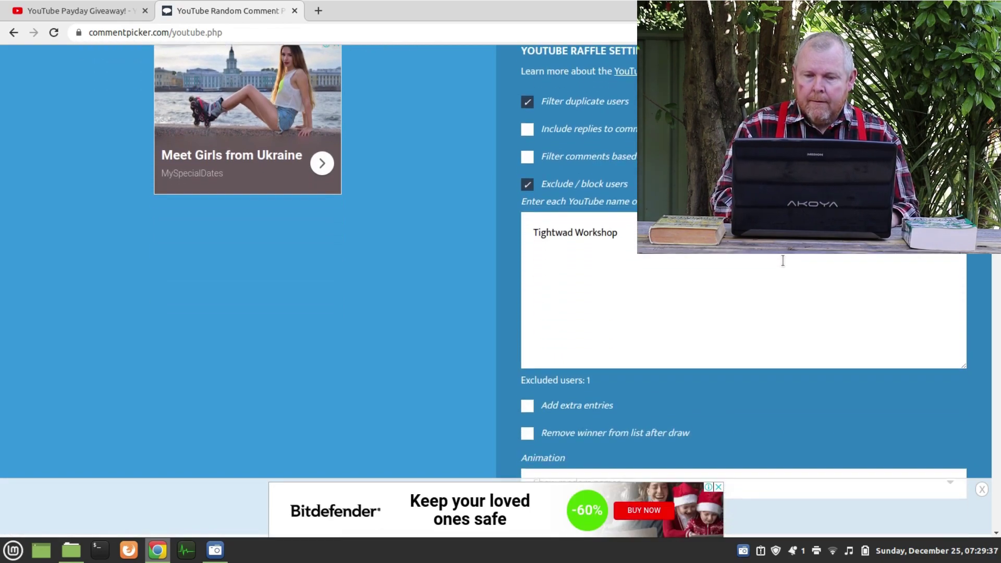
pyautogui.scroll(-1, 783, 260)
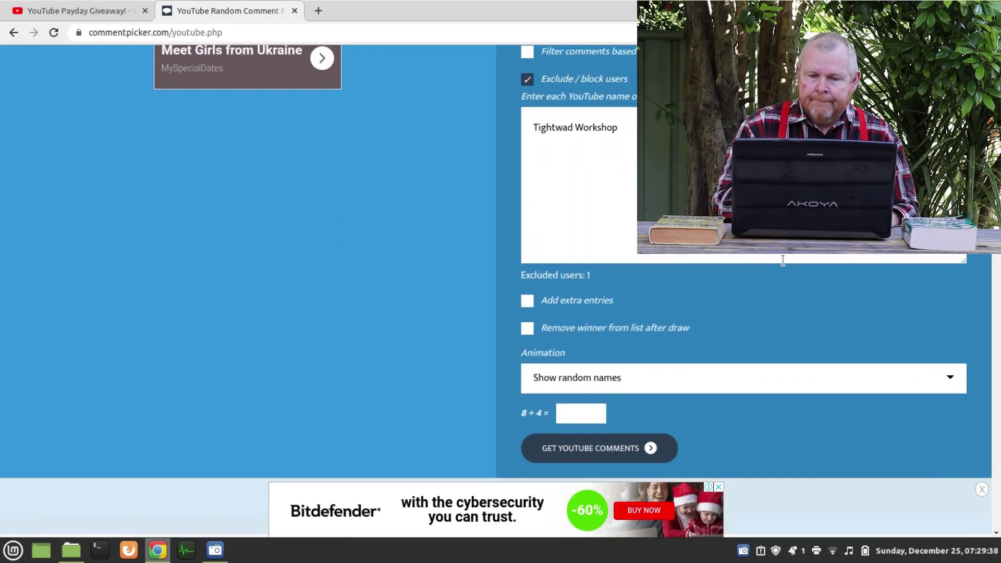
pyautogui.click(526, 328)
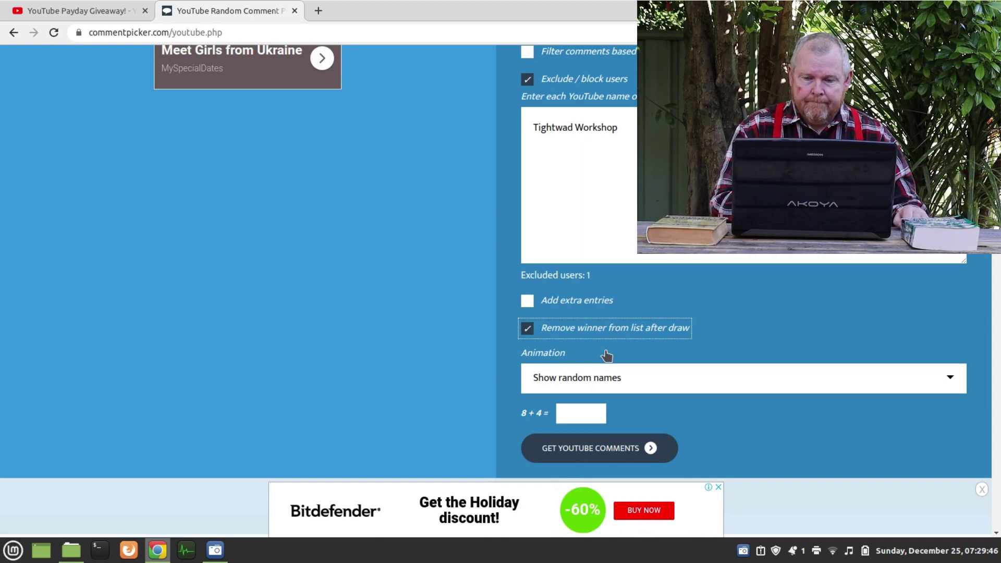
pyautogui.click(580, 411)
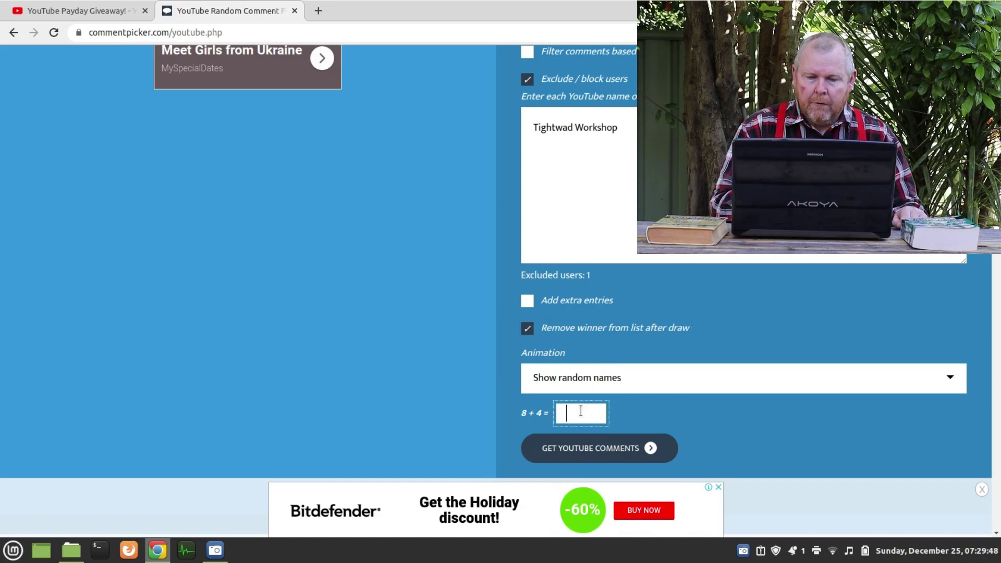
pyautogui.write('12')
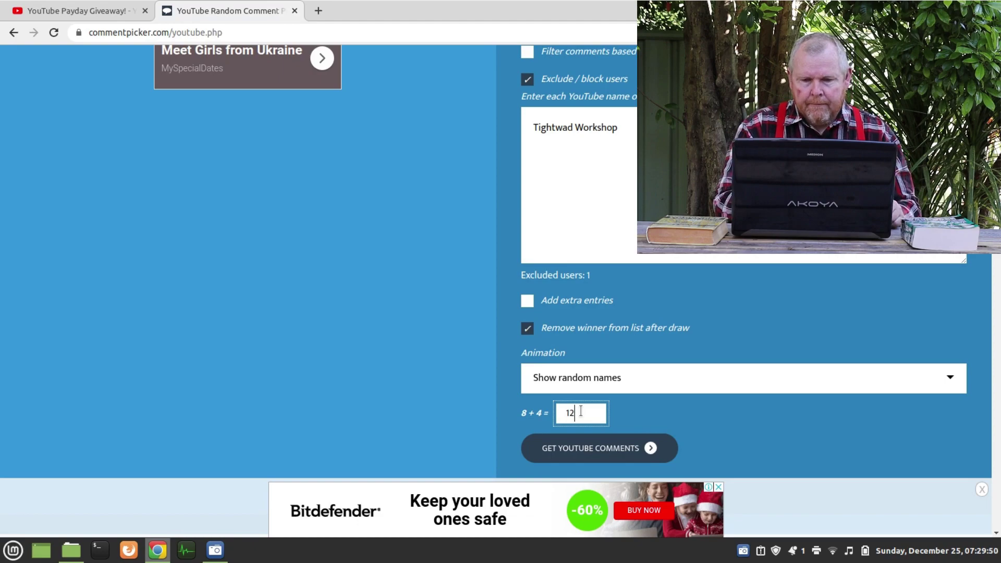
# - Fetch the video's YouTube comments, then start the raffle to draw a winner from 16 names
pyautogui.click(646, 451)
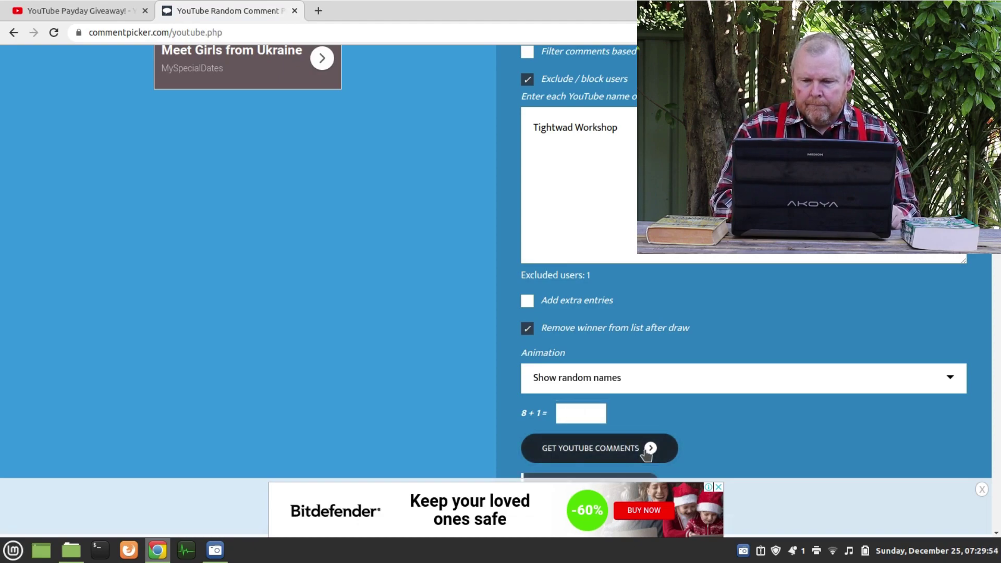
pyautogui.scroll(-5, 644, 449)
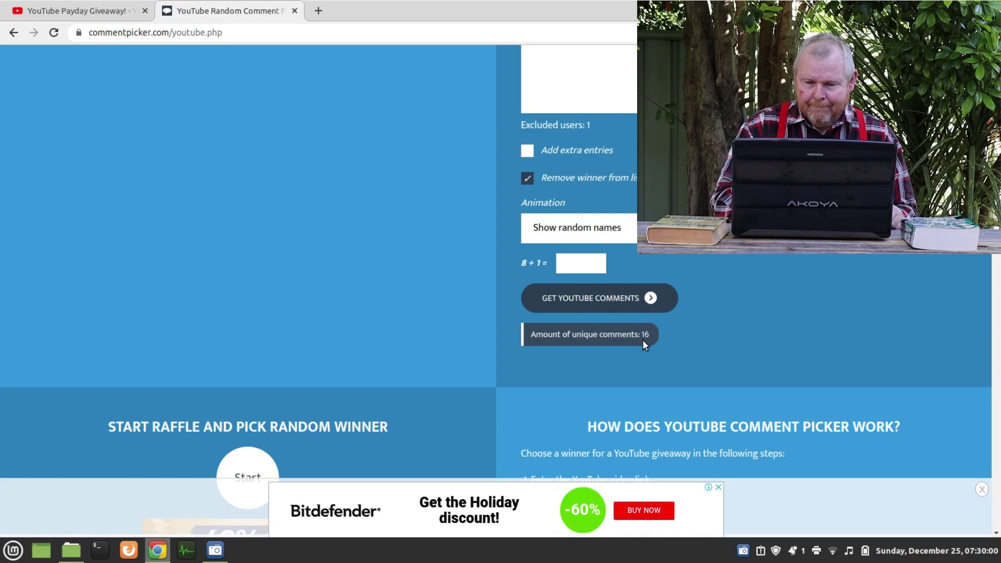
pyautogui.scroll(-5, 642, 339)
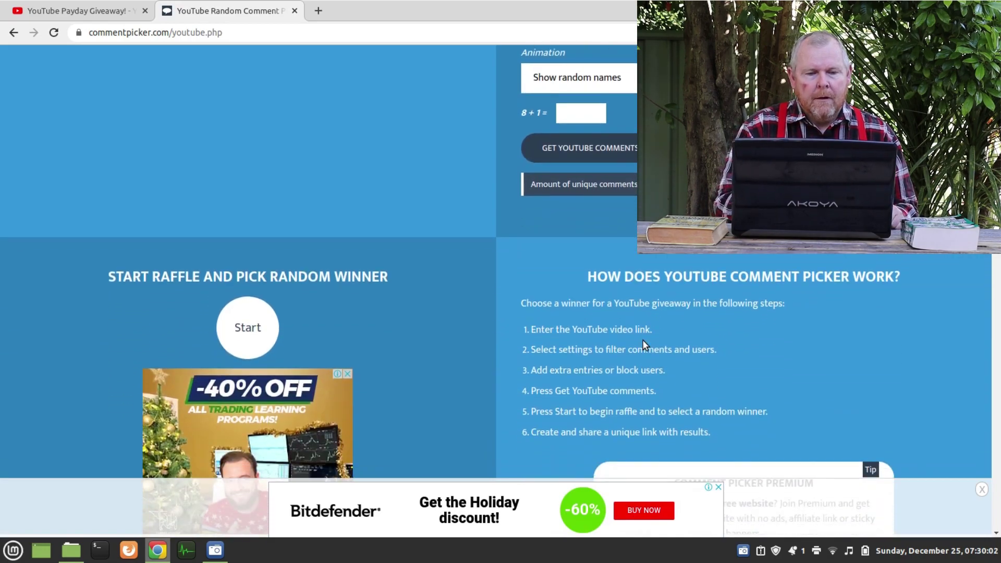
pyautogui.scroll(-5, 370, 310)
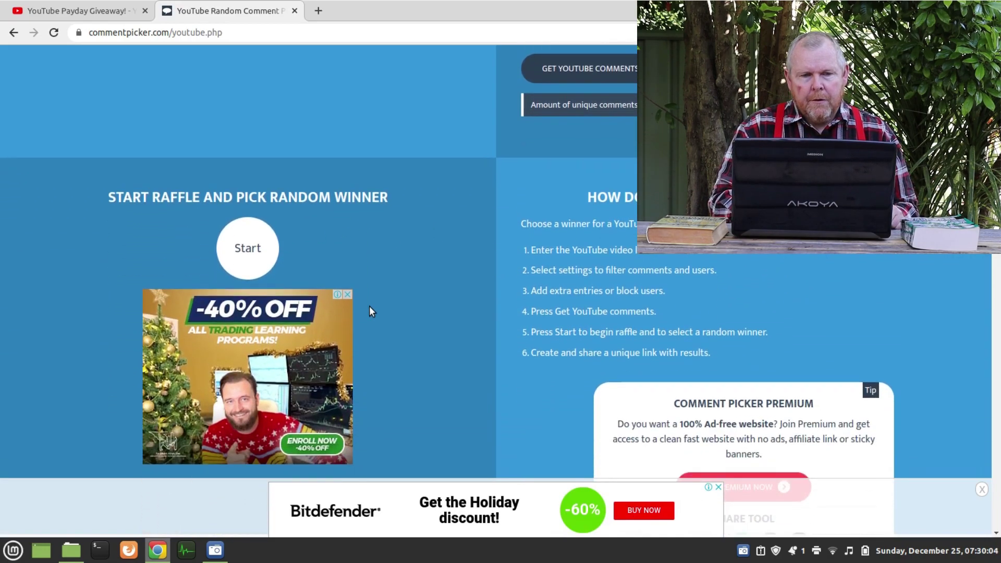
pyautogui.scroll(-1, 369, 311)
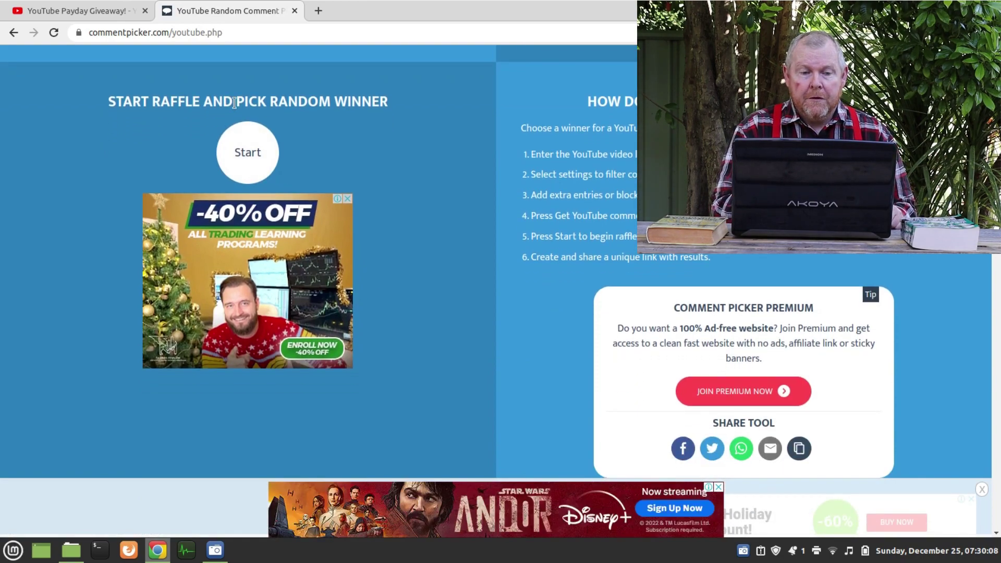
pyautogui.click(249, 147)
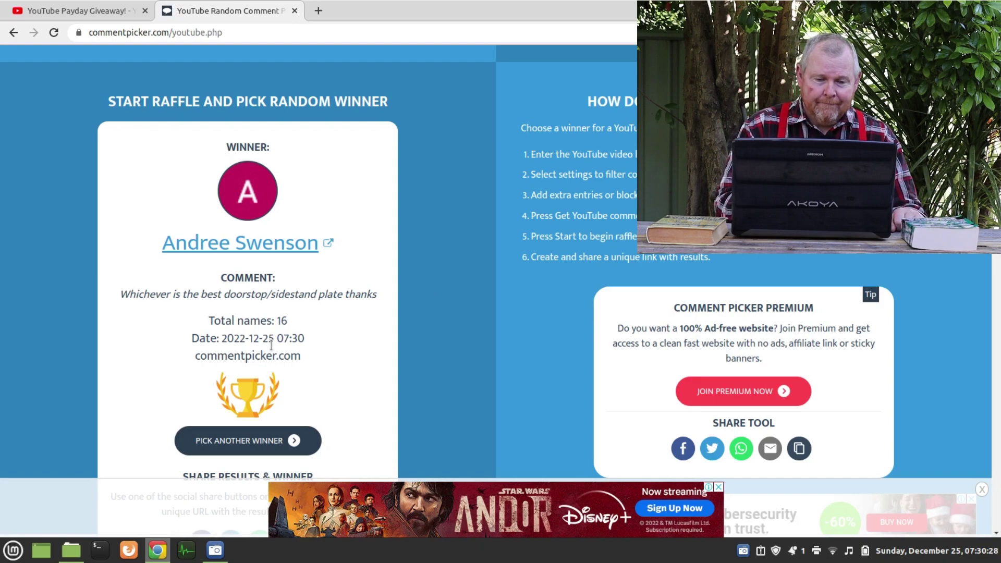
# - Pick another winner from the remaining 15 names and read their full comment
pyautogui.click(251, 447)
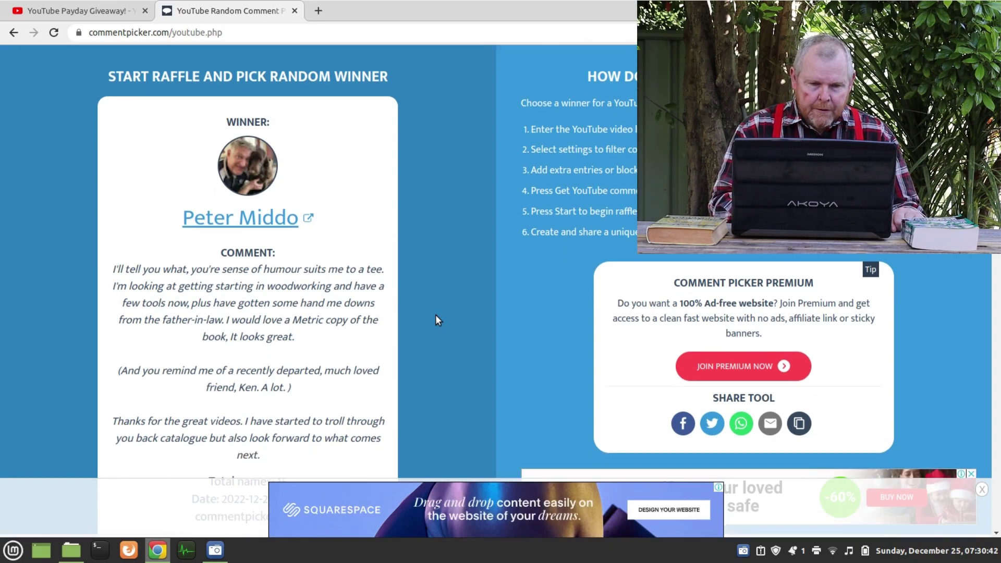
pyautogui.scroll(-2, 436, 314)
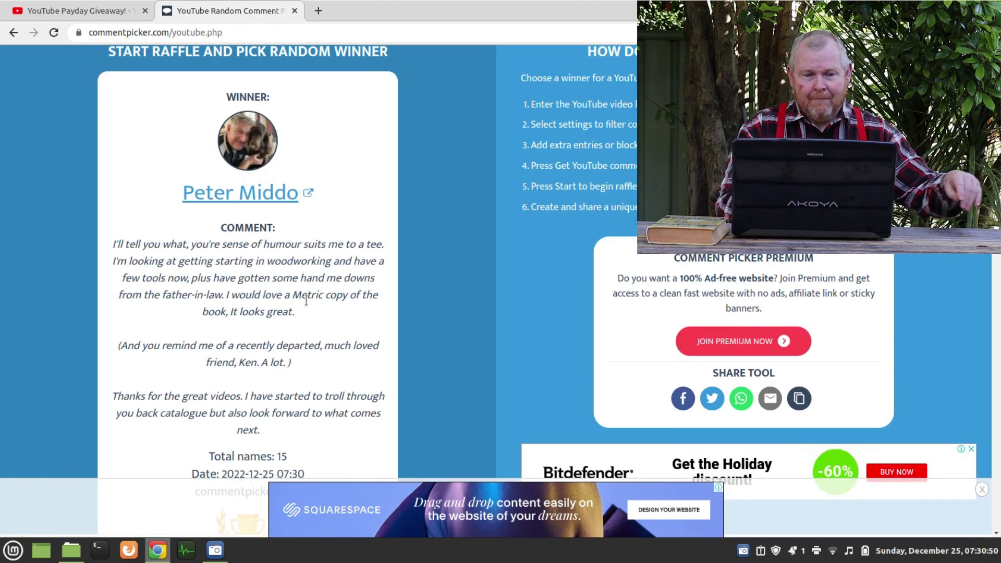
pyautogui.scroll(-3, 183, 277)
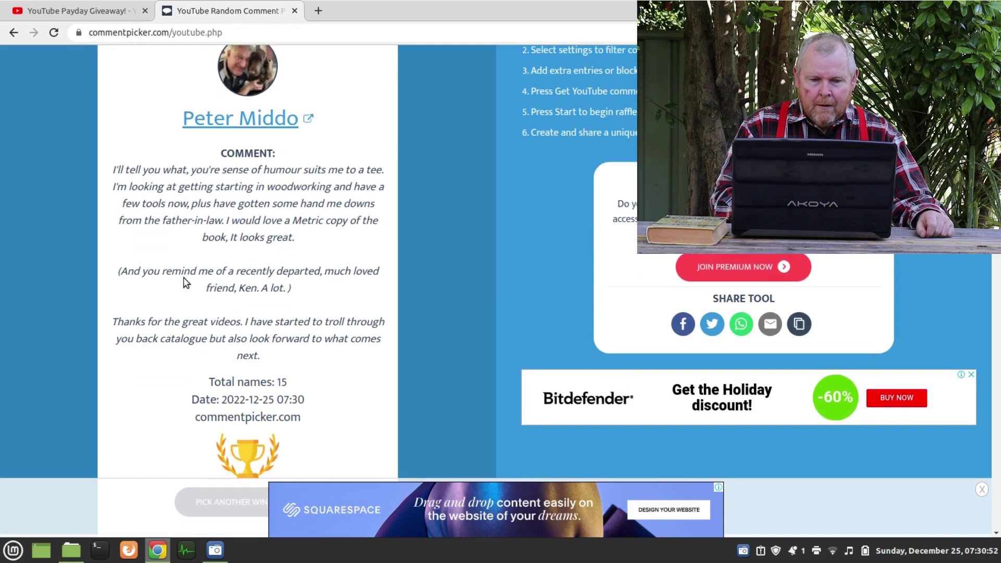
# - Copy the unique results link and load it in a new browser tab
pyautogui.scroll(-2, 222, 341)
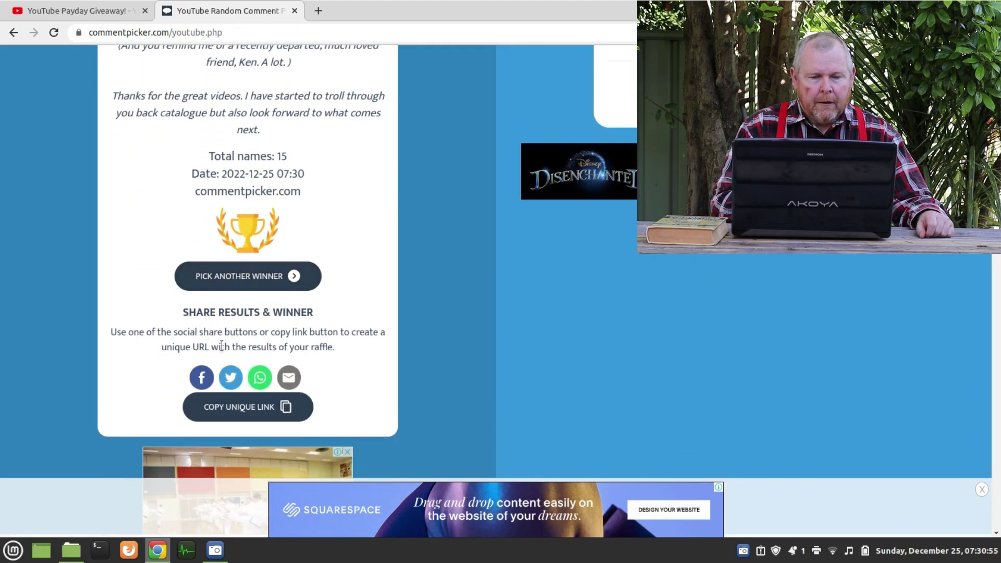
pyautogui.click(287, 414)
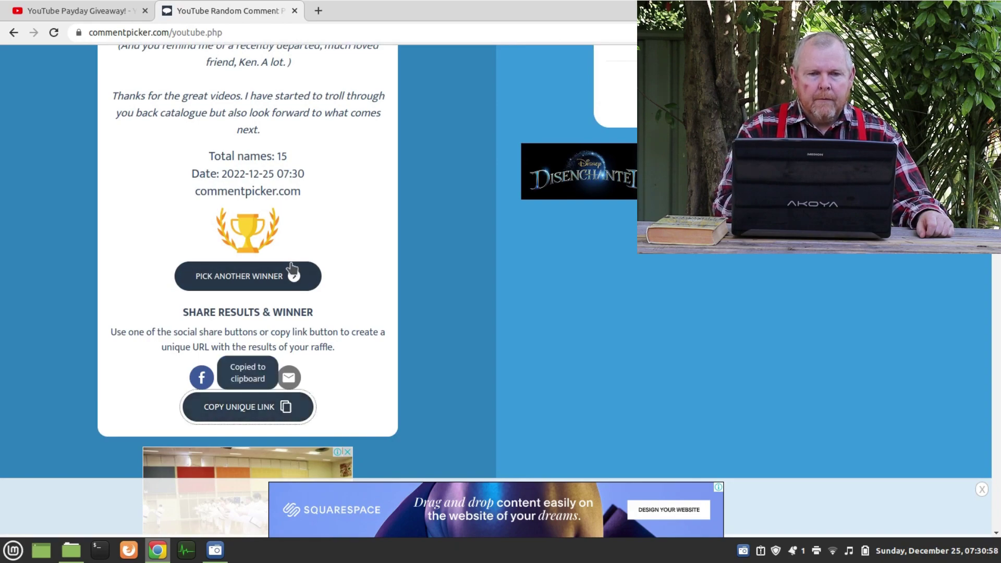
pyautogui.click(315, 16)
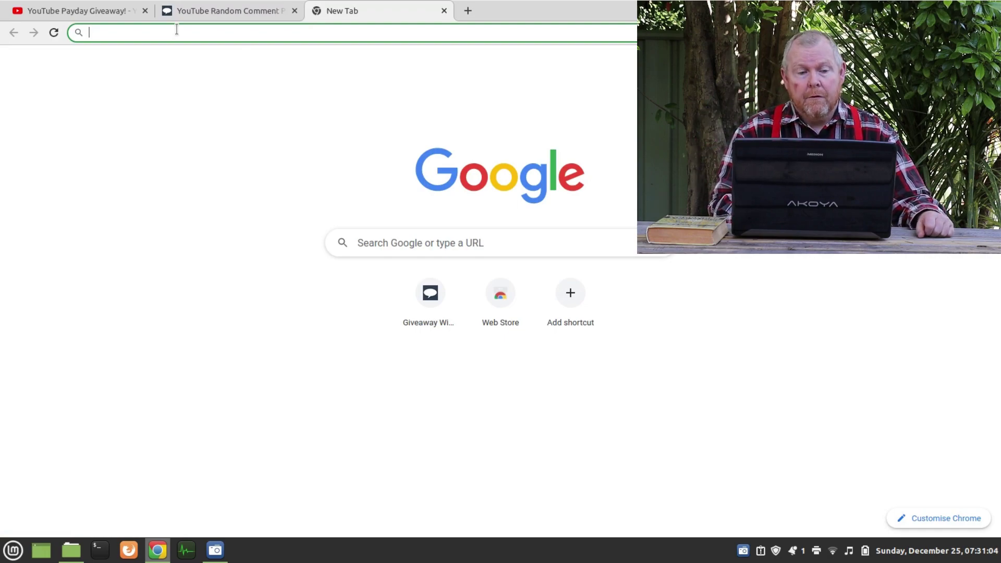
pyautogui.rightClick(140, 27)
pyautogui.click(216, 103)
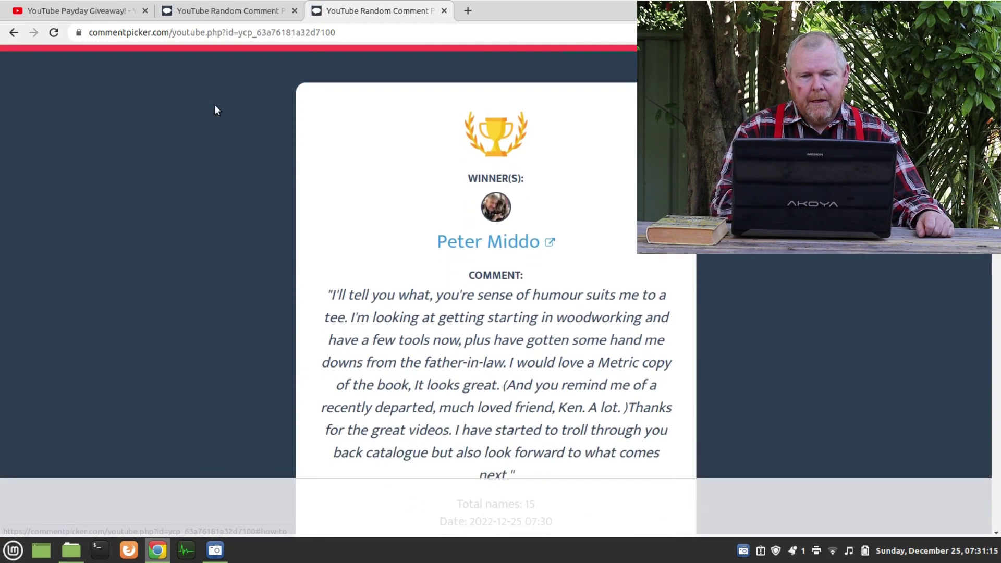
# - Back on the raffle tab, pick another winner from the remaining 14 names
pyautogui.click(223, 13)
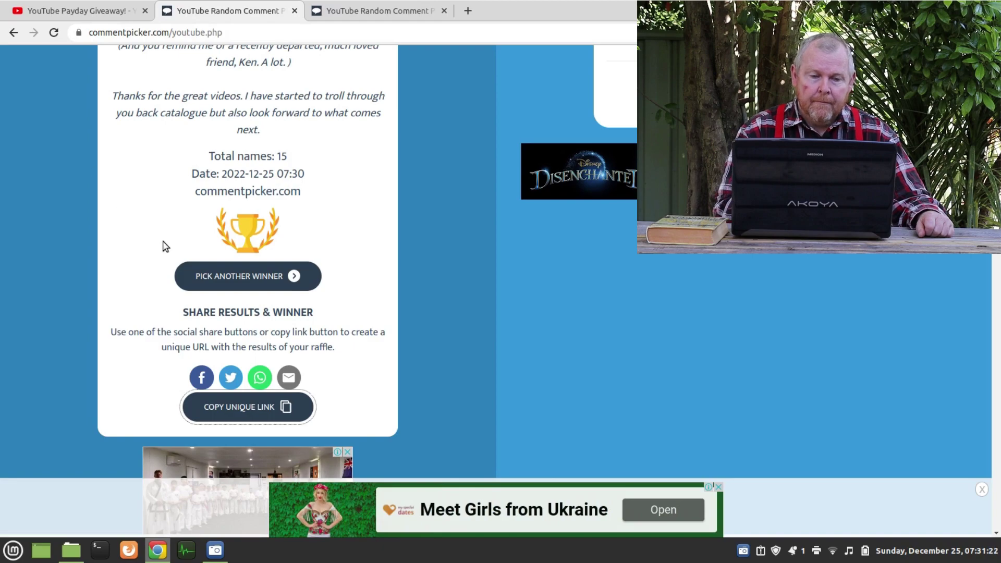
pyautogui.click(212, 276)
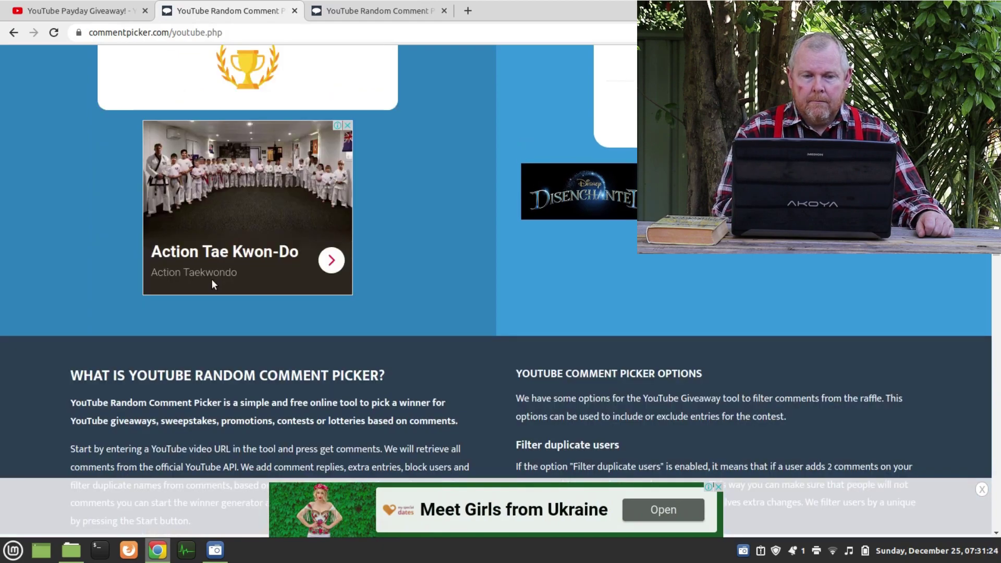
pyautogui.scroll(1, 333, 209)
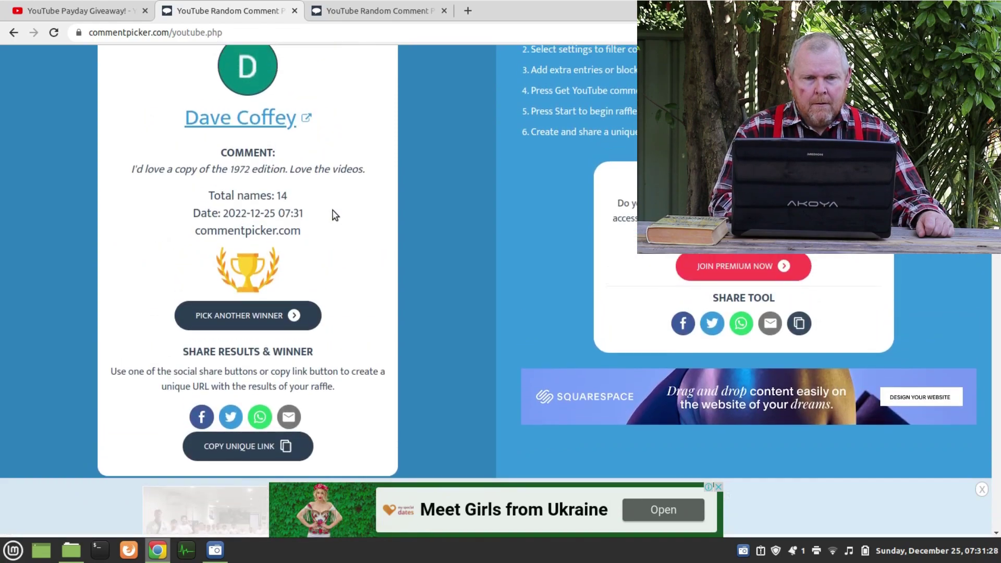
pyautogui.scroll(2, 334, 214)
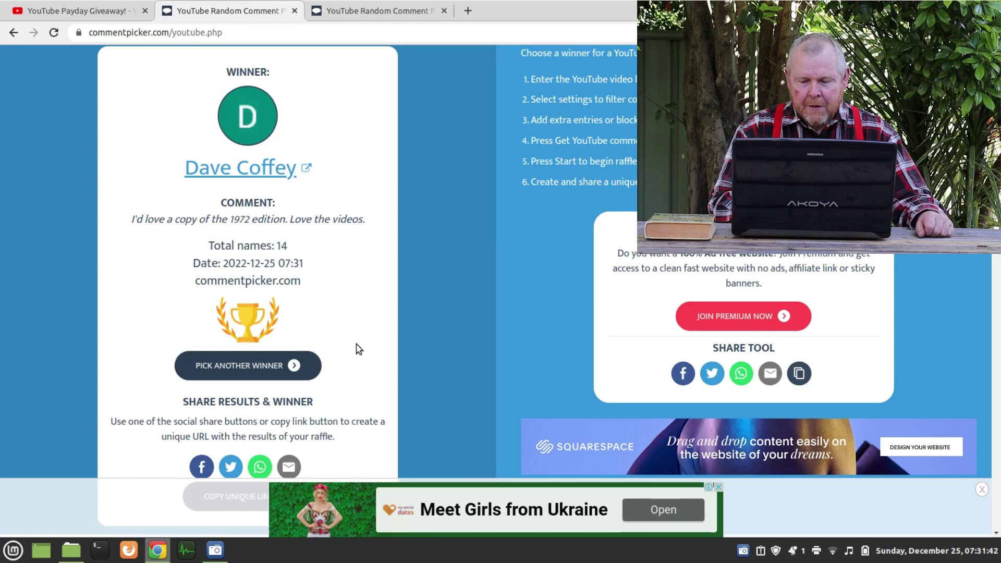
pyautogui.scroll(-4, 359, 348)
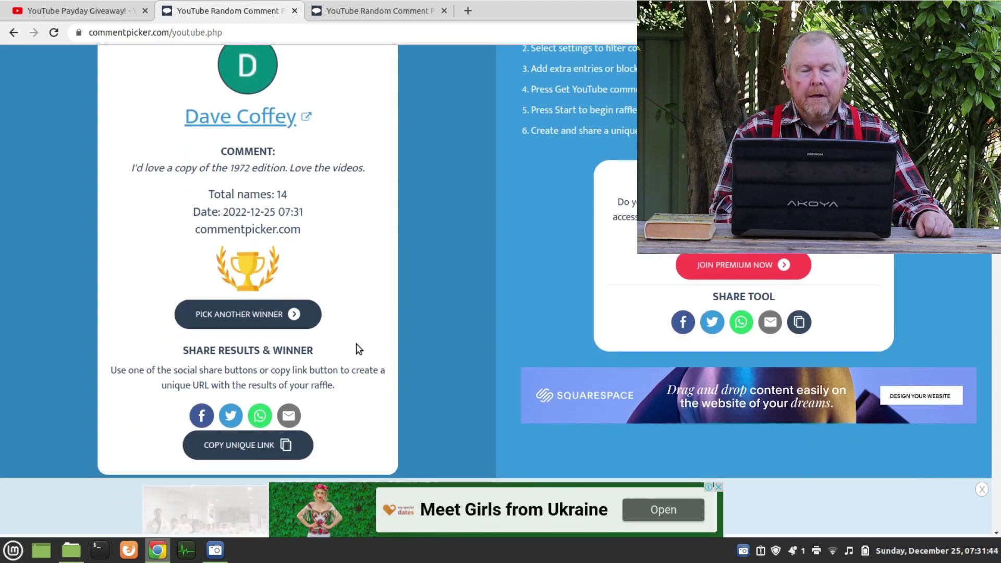